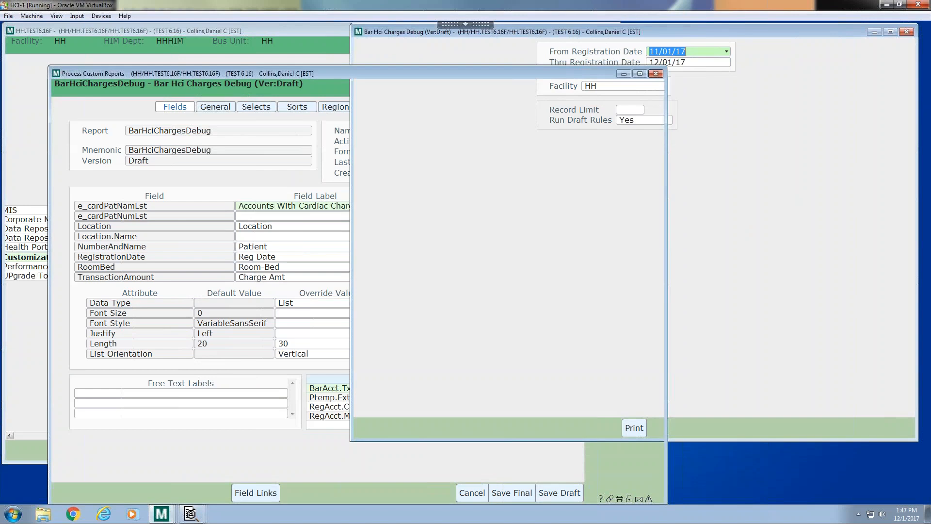
# Open the Draft version of the BarHciDebugv2 custom report
pyautogui.click(268, 109)
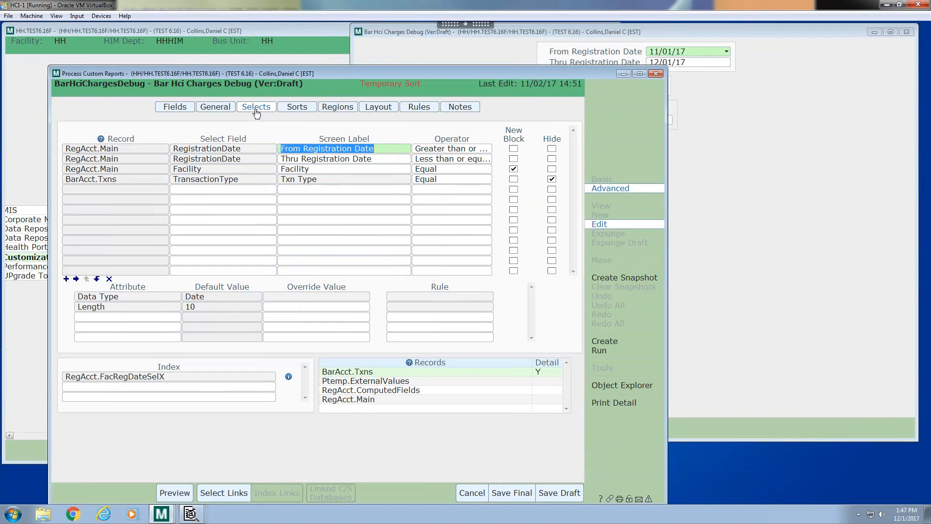
pyautogui.click(214, 108)
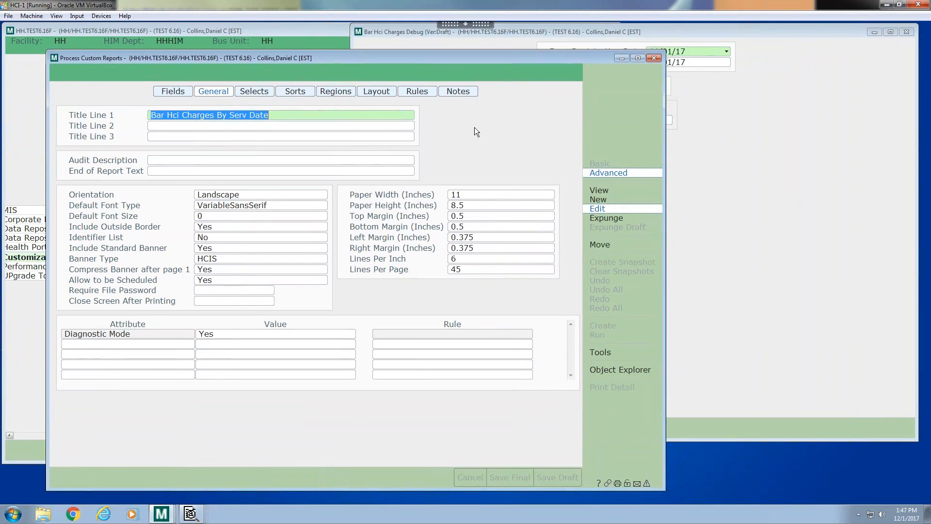
pyautogui.write('Bar Hci')
pyautogui.press('Return')
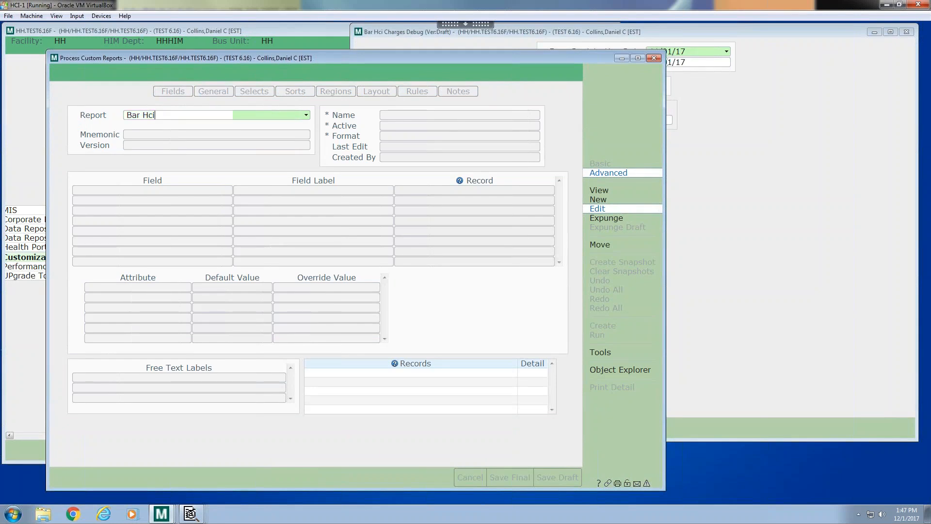
pyautogui.click(163, 162)
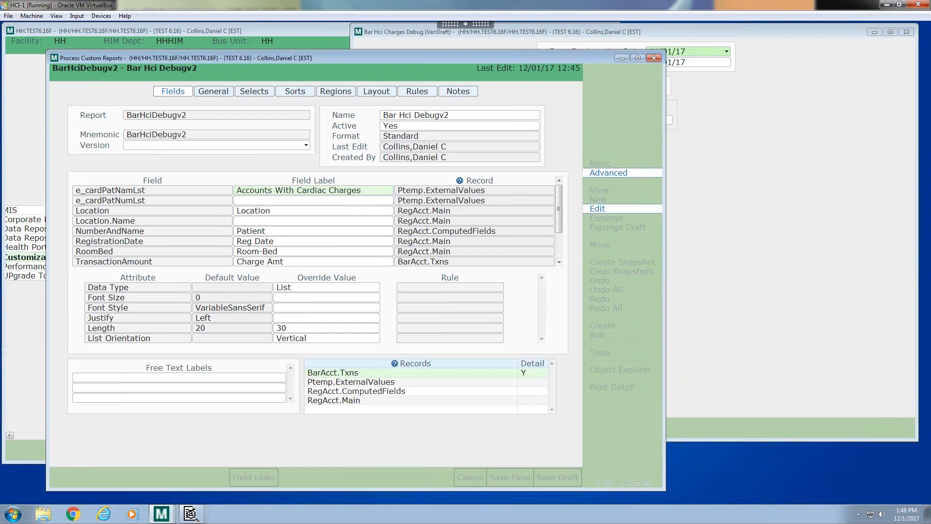
pyautogui.doubleClick(304, 131)
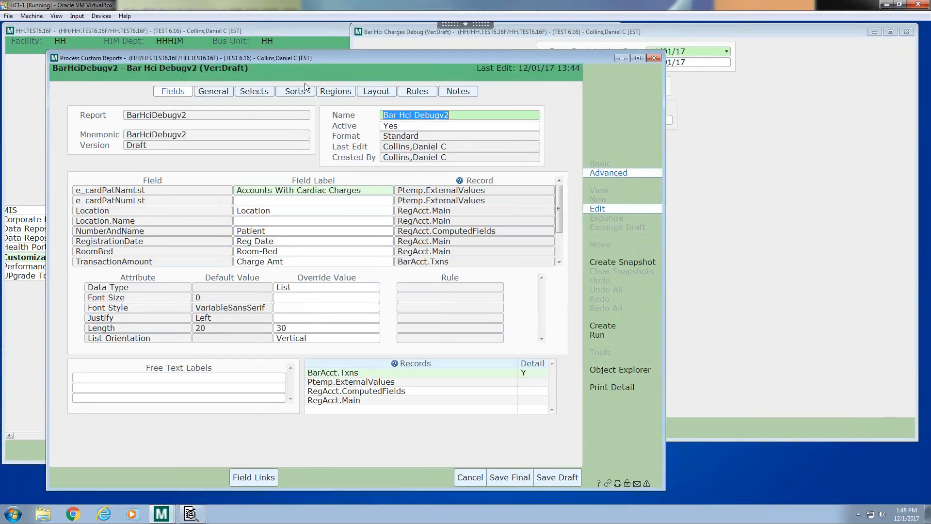
# Review the draft logic of the CARDIACCHG rule used by the report, then return to the report
pyautogui.click(423, 92)
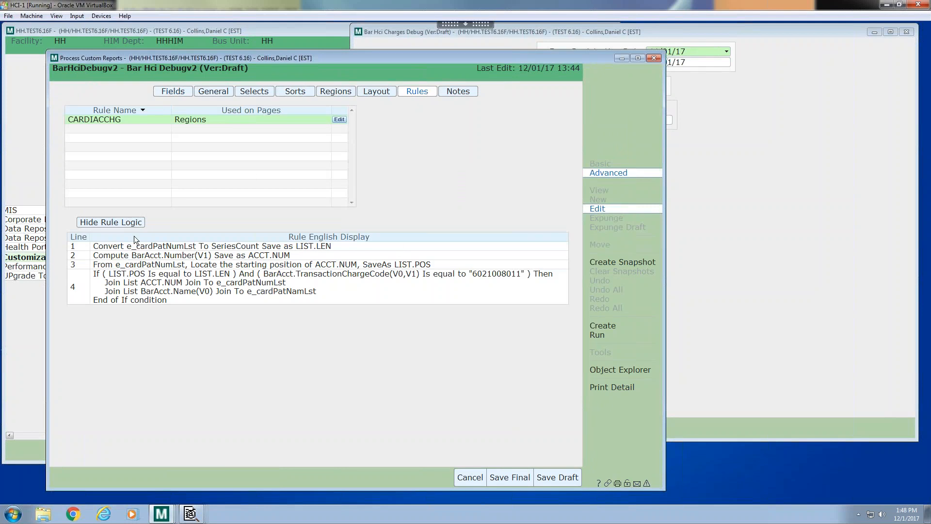
pyautogui.click(339, 121)
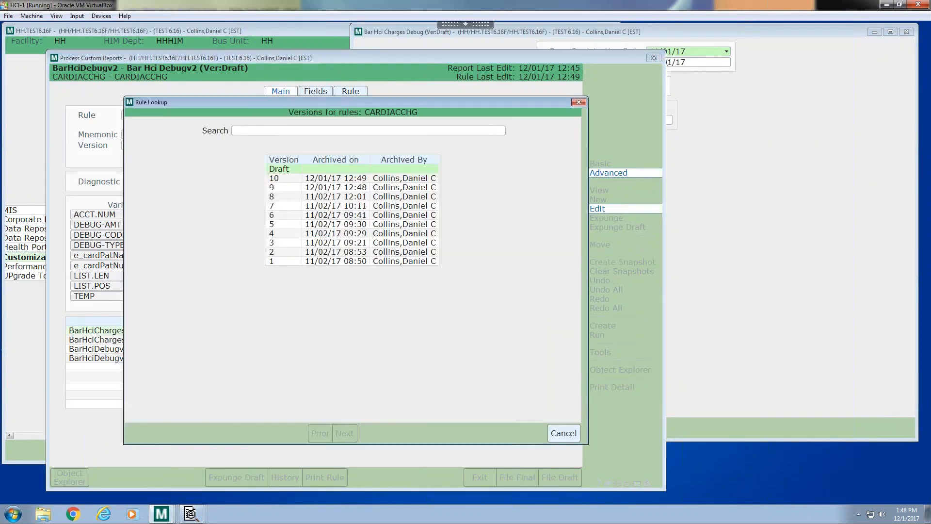
pyautogui.click(283, 169)
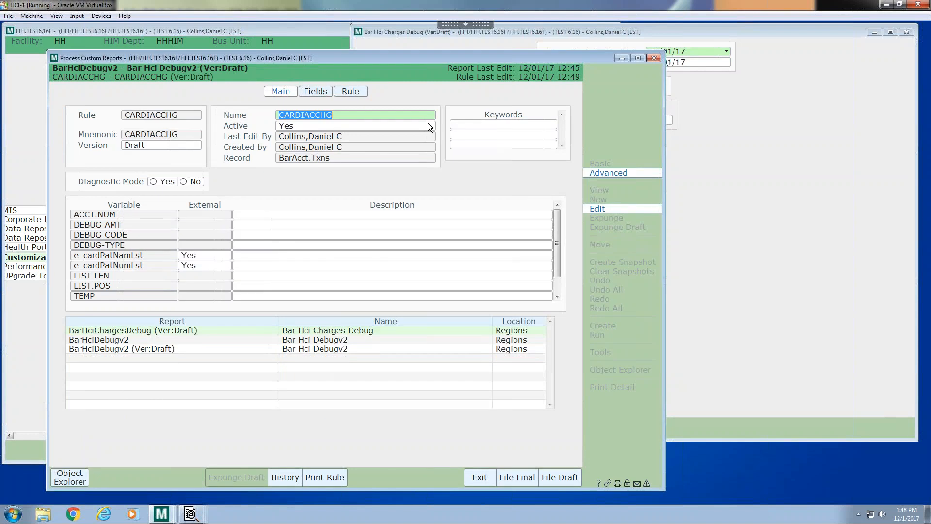
pyautogui.click(347, 92)
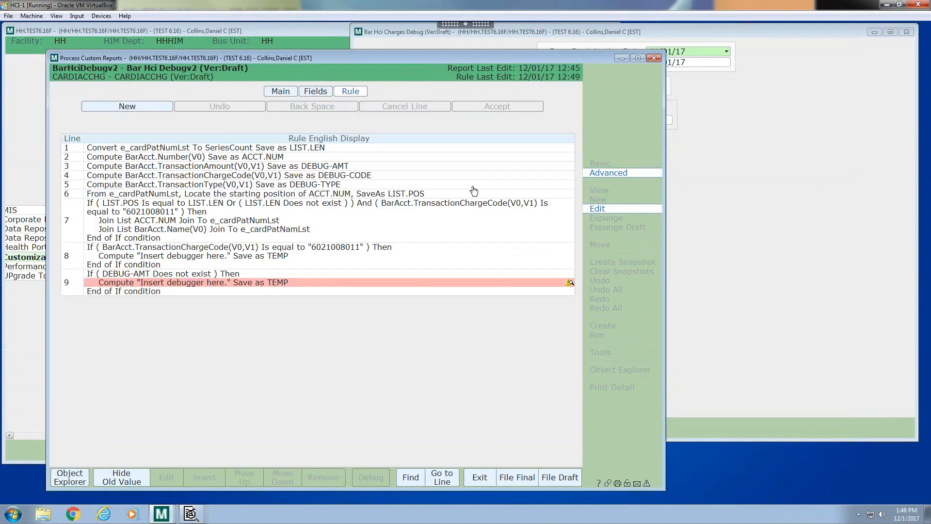
pyautogui.click(285, 95)
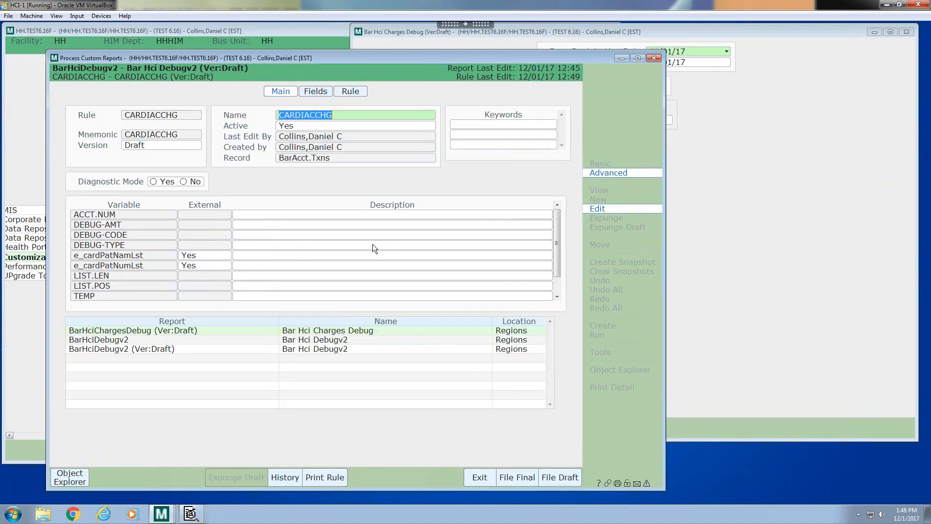
pyautogui.click(479, 477)
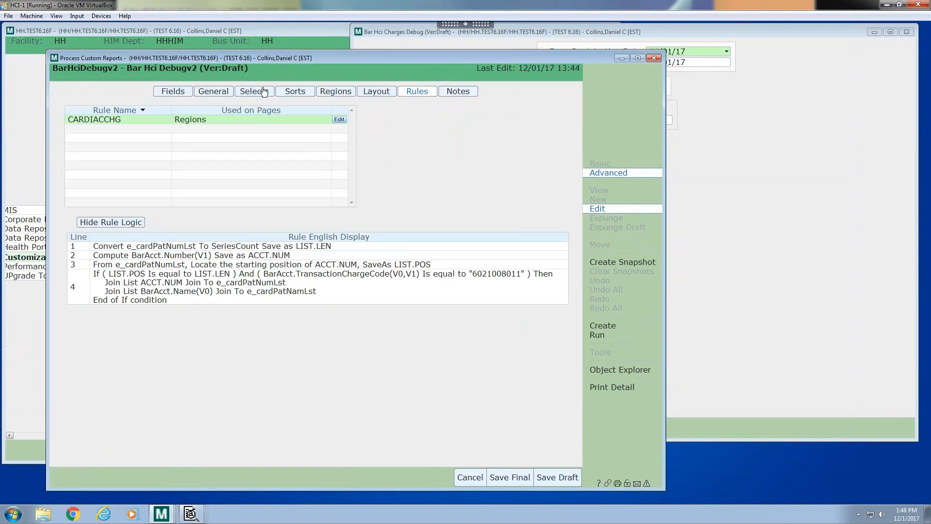
# Add the Diagnostic Mode attribute with value Yes on the report's General page and save the draft
pyautogui.click(264, 93)
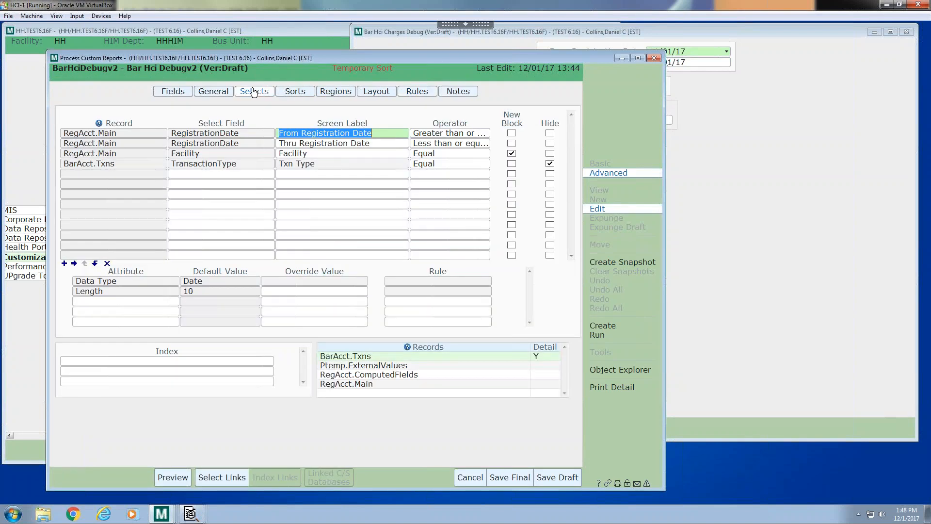
pyautogui.click(204, 93)
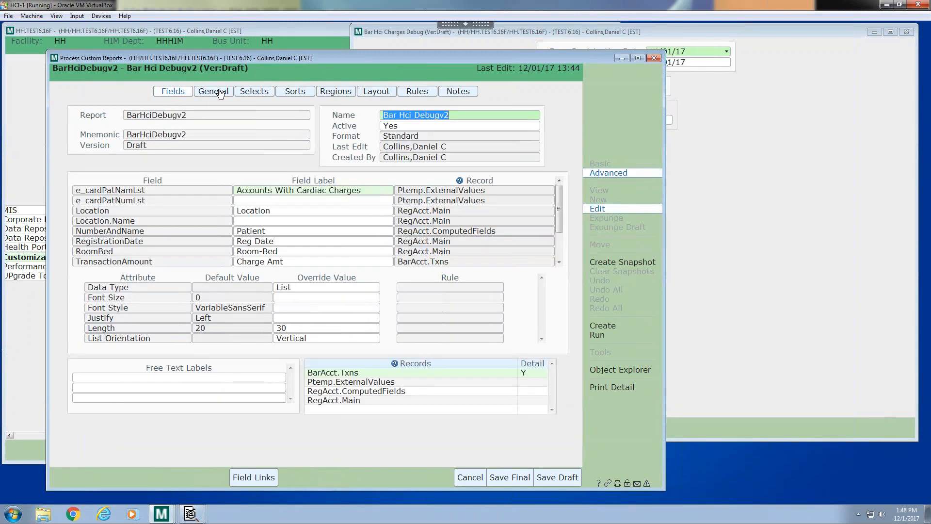
pyautogui.click(220, 93)
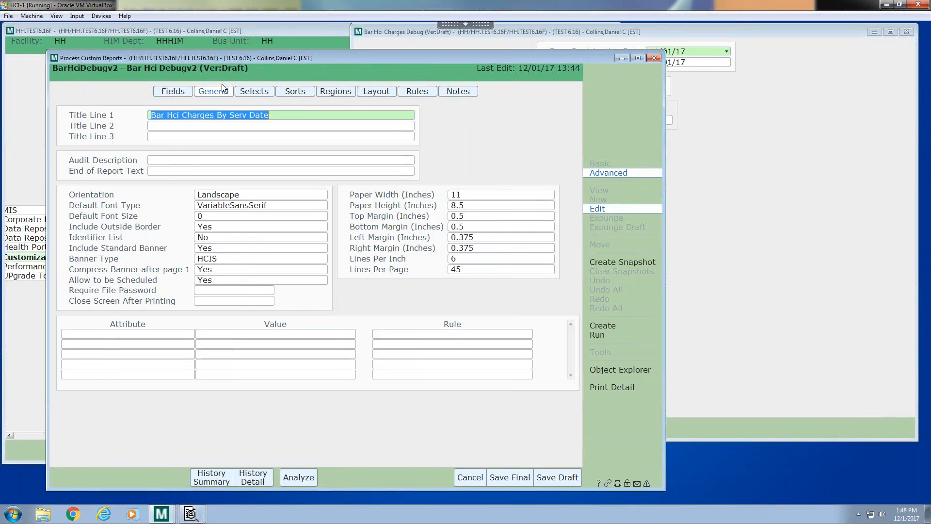
pyautogui.click(161, 333)
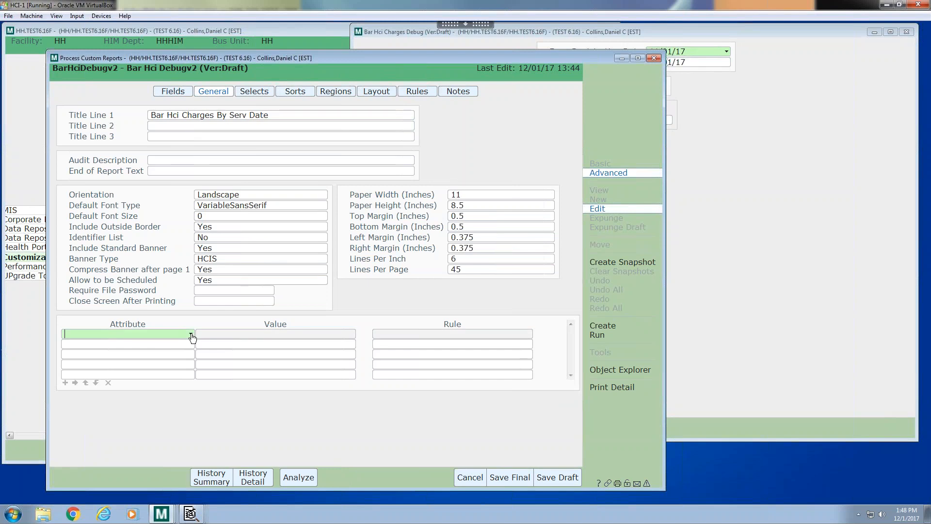
pyautogui.click(192, 336)
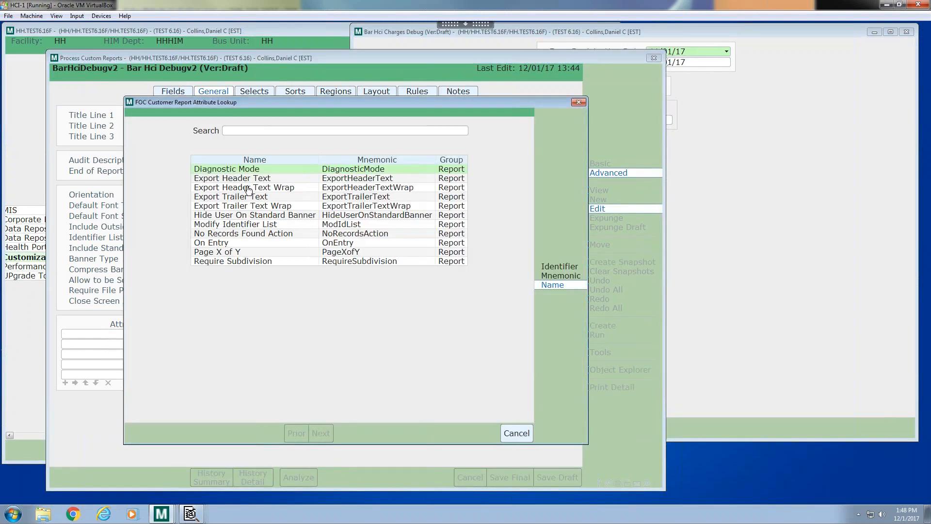
pyautogui.press('Return')
pyautogui.write('Yes')
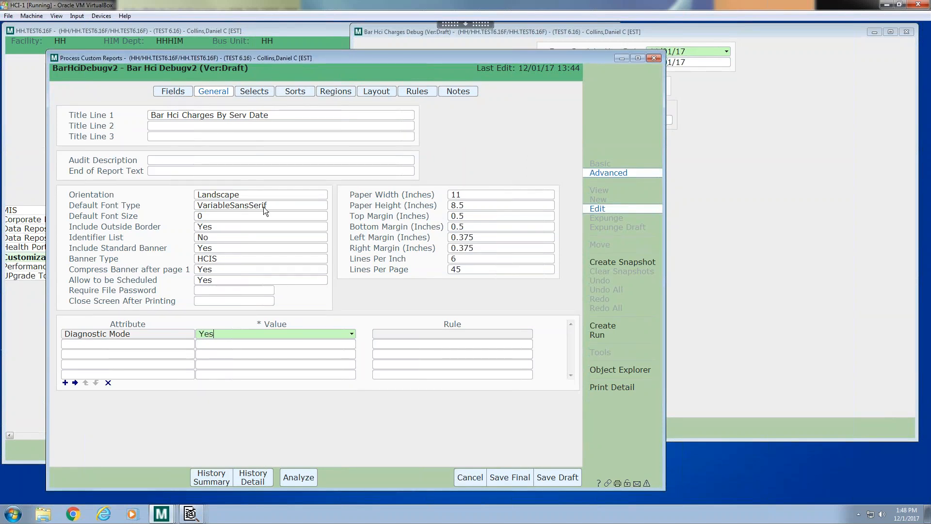
pyautogui.press('Return')
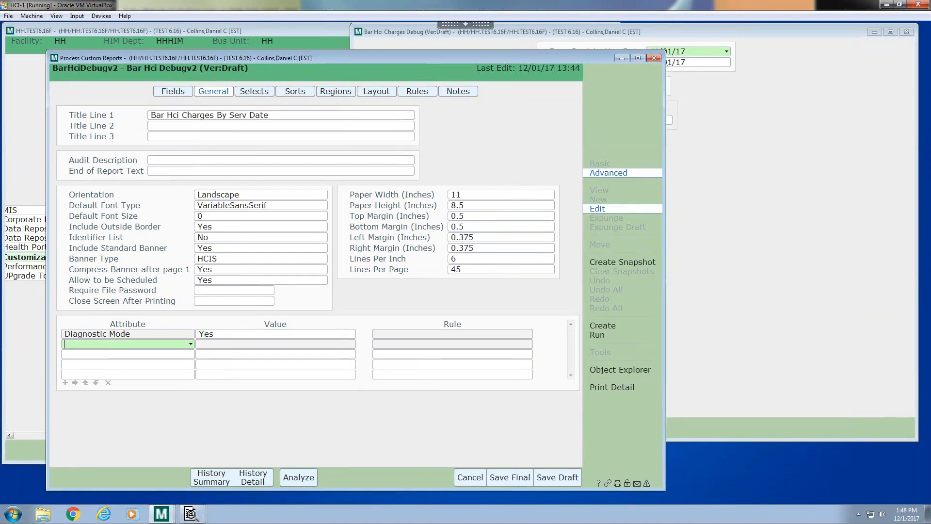
pyautogui.click(551, 477)
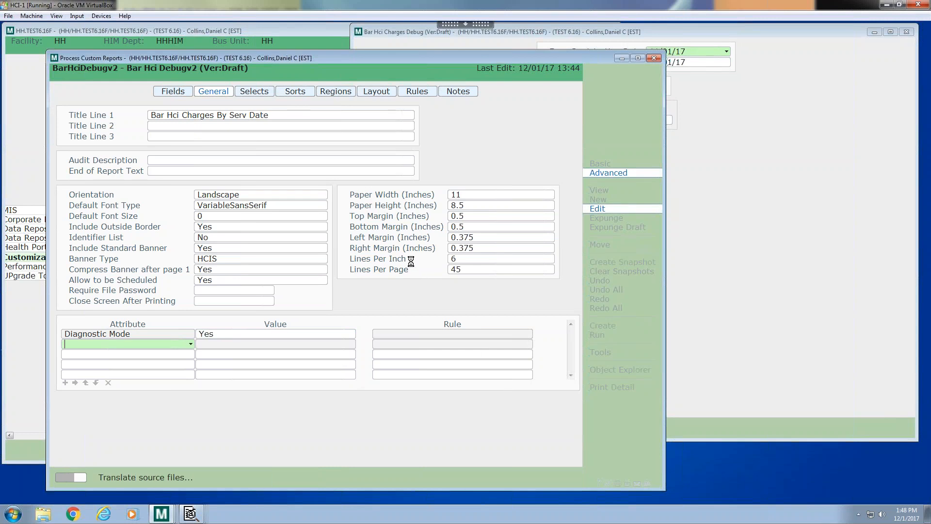
# Close the old Bar Hci Charges Debug run window and reopen the Draft version of BarHciDebugv2
pyautogui.click(906, 32)
pyautogui.click(157, 116)
pyautogui.write('s')
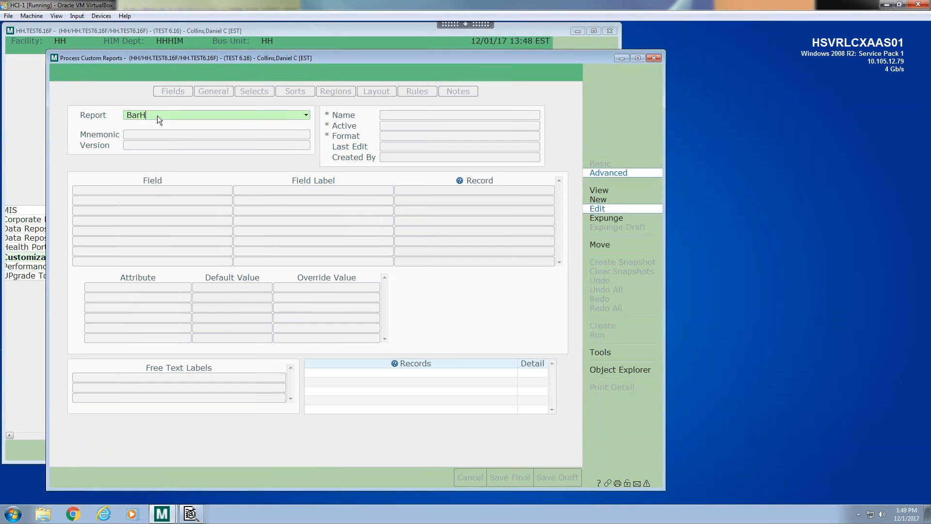
pyautogui.press('Return')
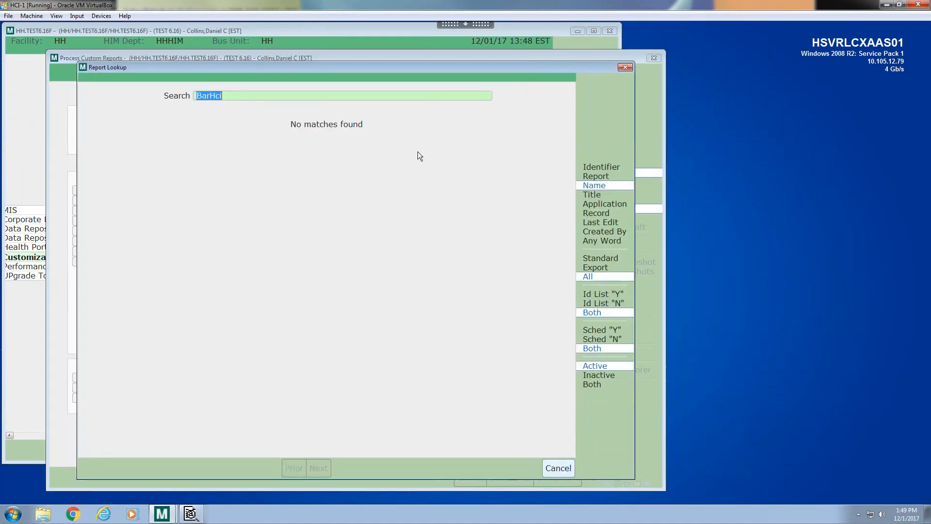
pyautogui.click(596, 176)
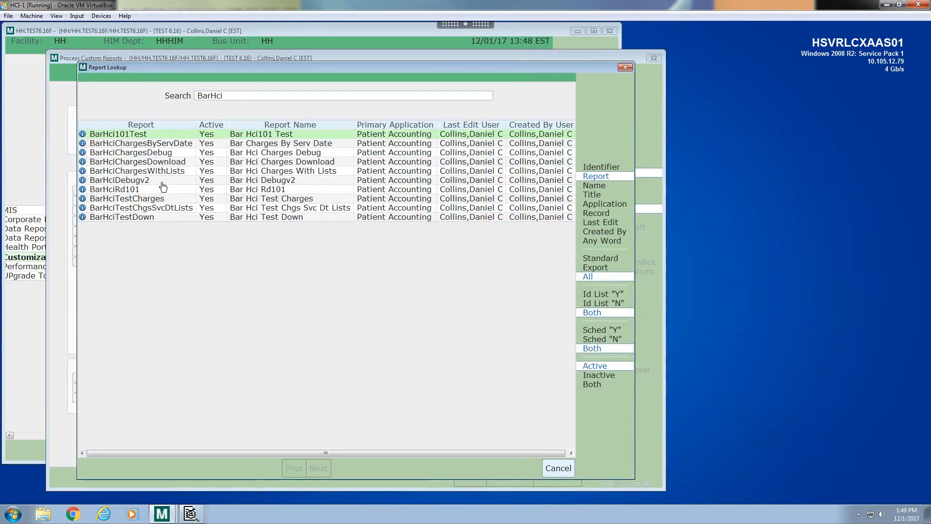
pyautogui.click(162, 179)
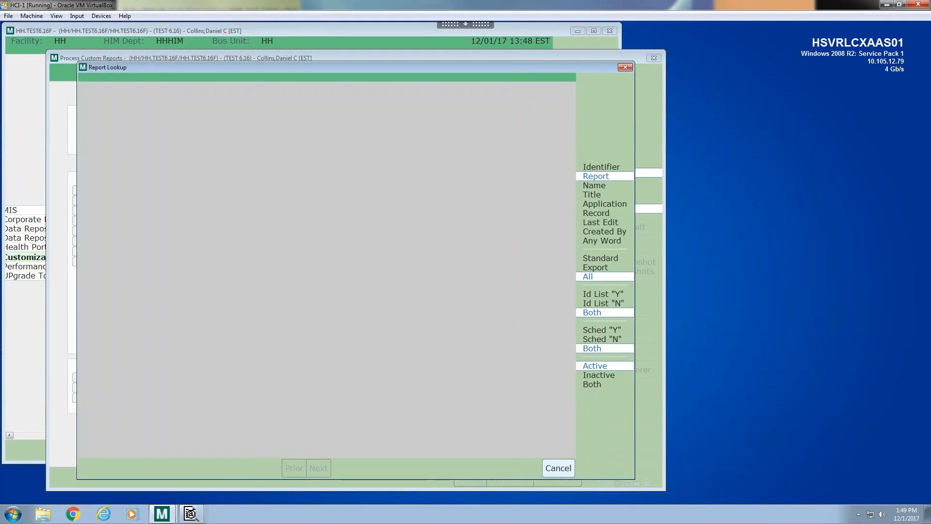
pyautogui.write('Draft')
pyautogui.press('Return')
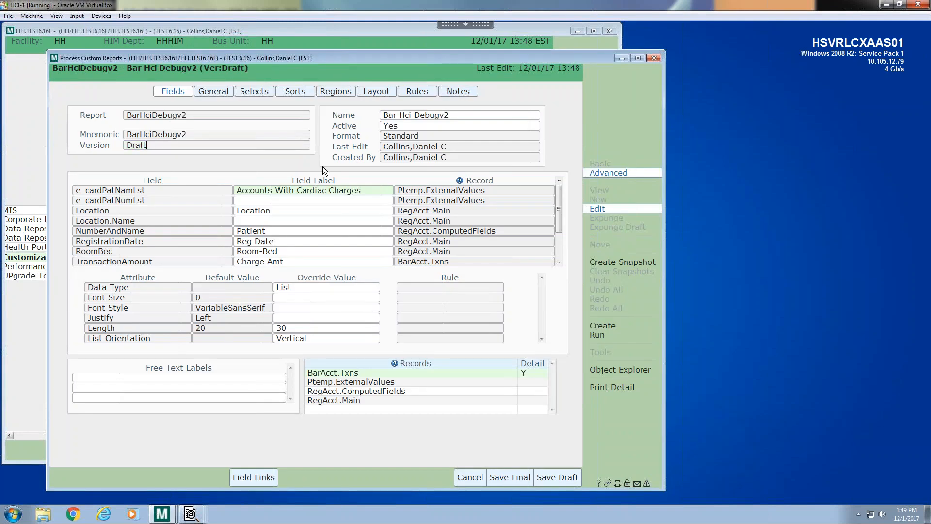
# Run the report with From Registration Date T-335 and Thru Registration Date T
pyautogui.click(597, 335)
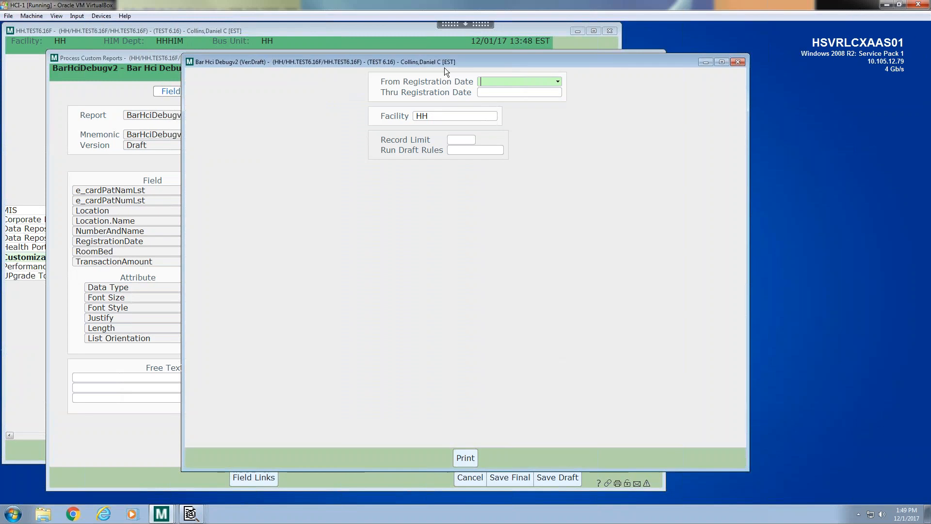
pyautogui.write('T')
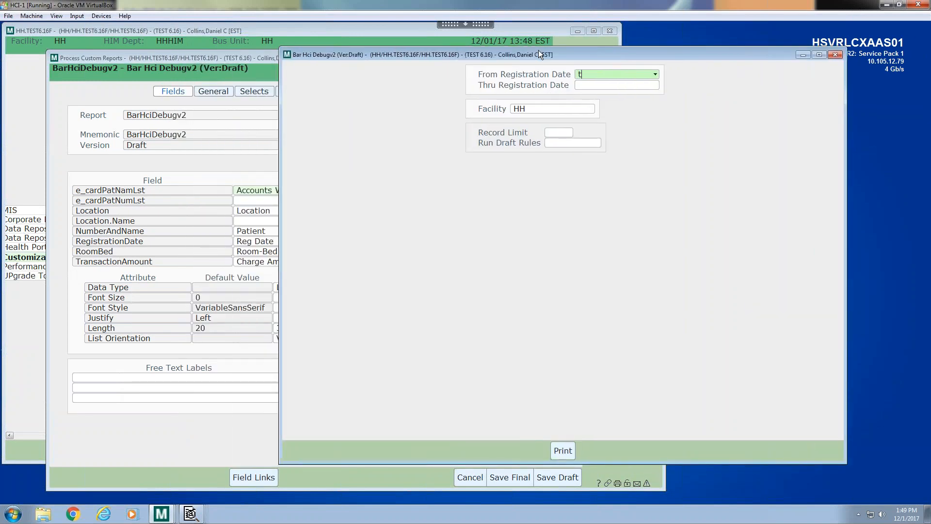
pyautogui.write('-365')
pyautogui.press('BackSpace')
pyautogui.press('BackSpace')
pyautogui.write('35')
pyautogui.press('Tab')
pyautogui.write('T')
pyautogui.press('Tab')
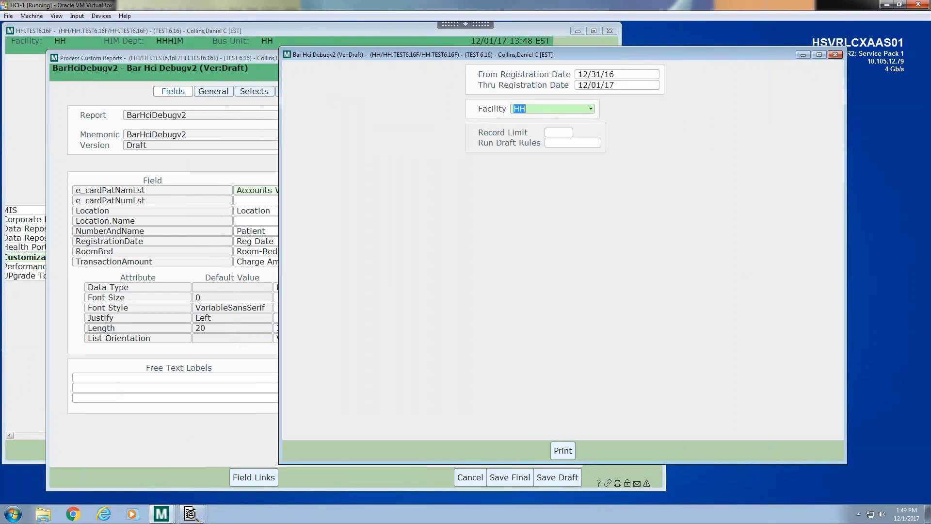
# Set Run Draft Rules to Yes and print the report to Preview
pyautogui.press('Tab')
pyautogui.press('Tab')
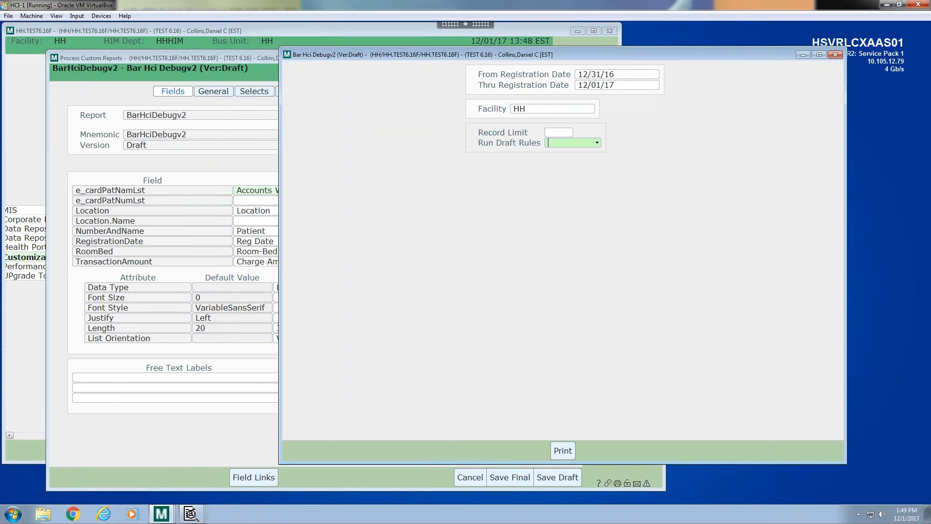
pyautogui.write('Yes')
pyautogui.press('Tab')
pyautogui.click(562, 450)
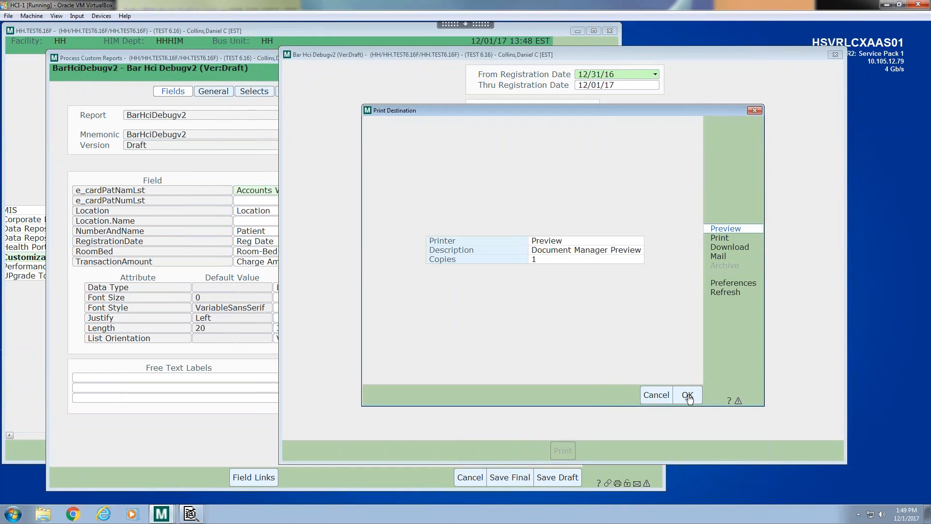
pyautogui.click(688, 393)
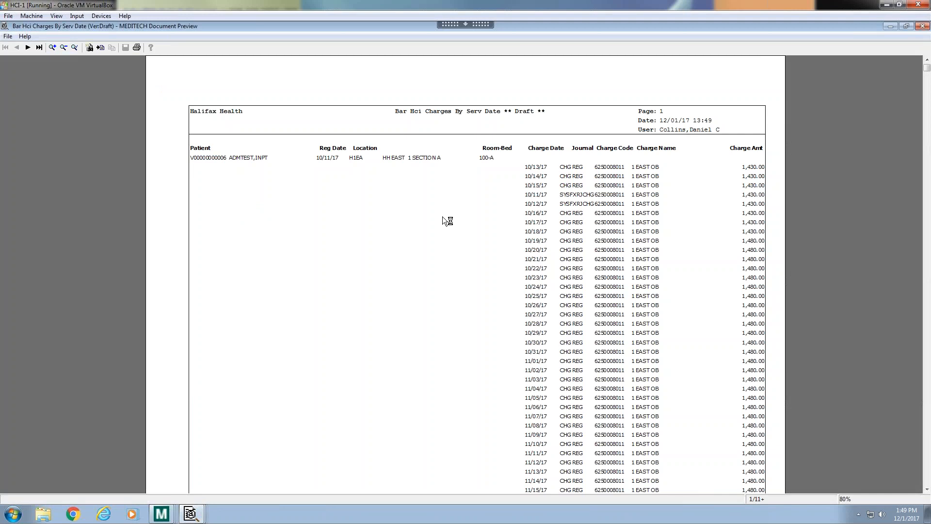
# Open the diagnostics results for the report run and examine the results detail rows
pyautogui.click(161, 513)
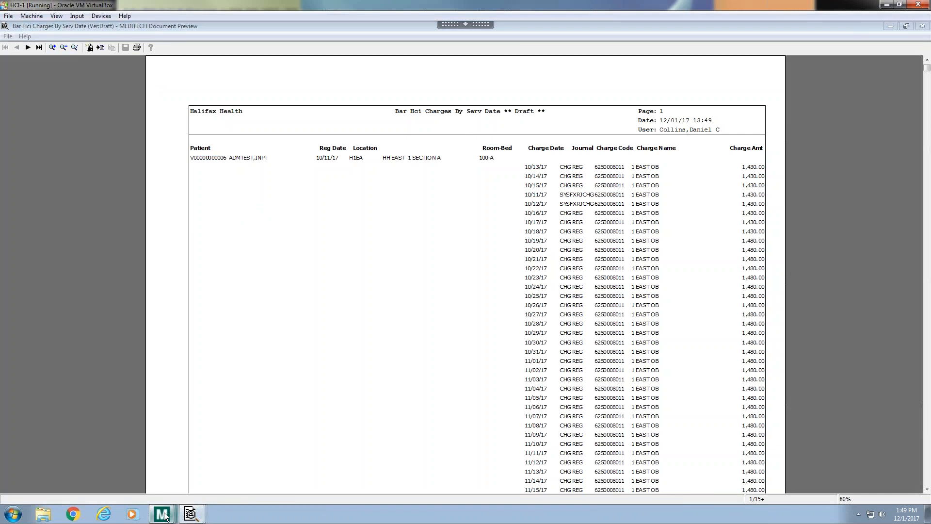
pyautogui.click(151, 491)
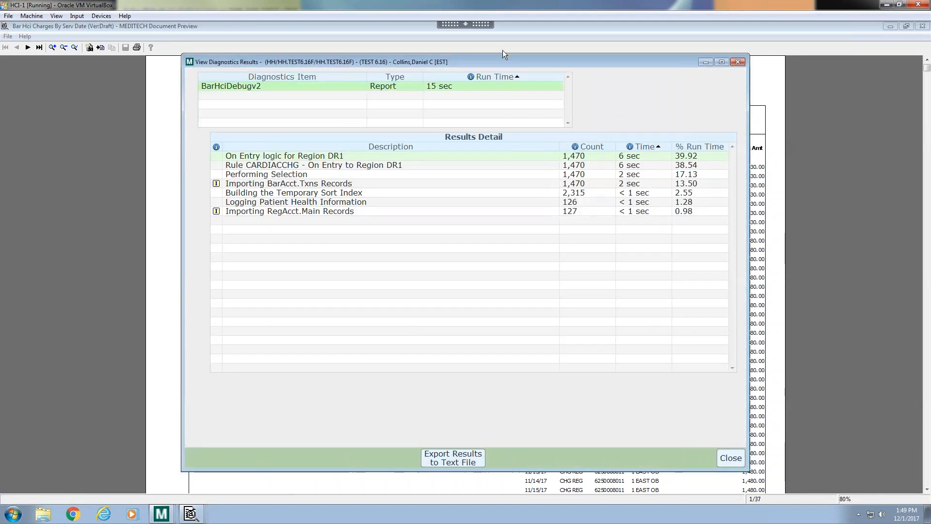
pyautogui.moveTo(485, 68); pyautogui.dragTo(469, 75)
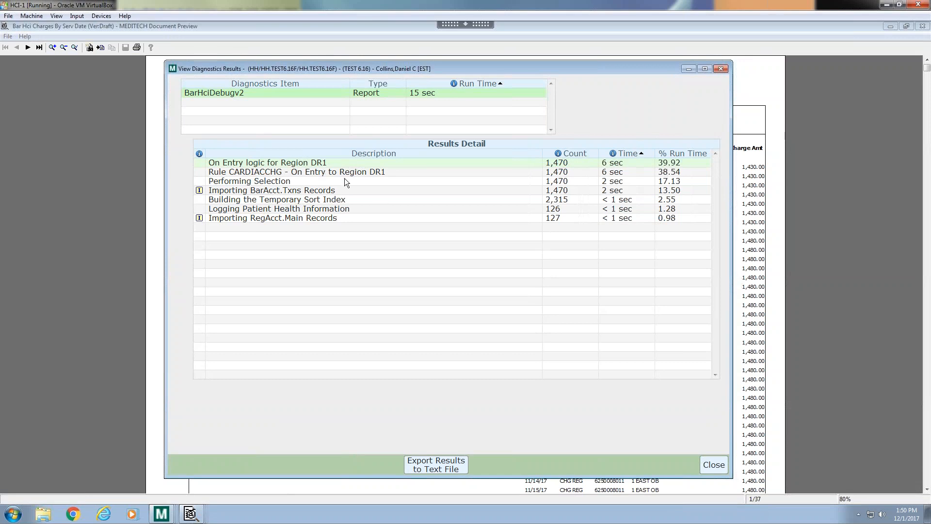
pyautogui.click(257, 173)
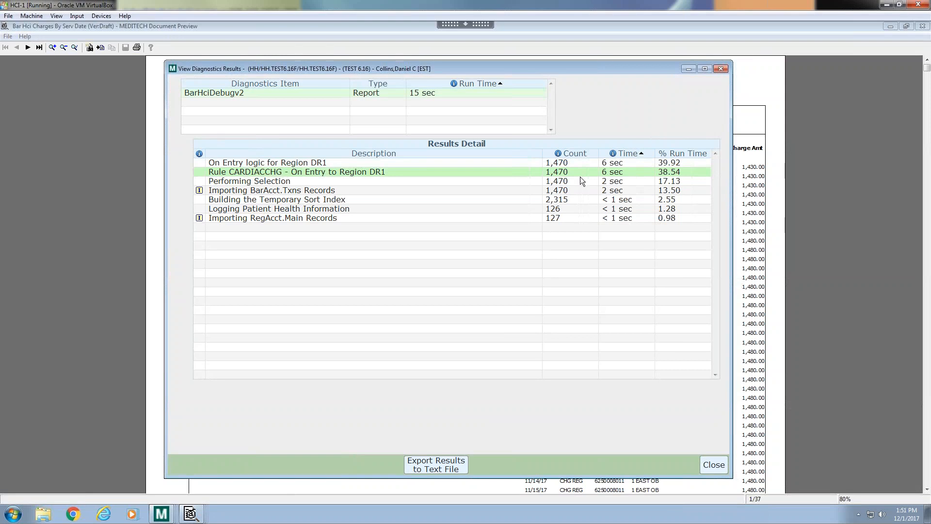
pyautogui.click(230, 192)
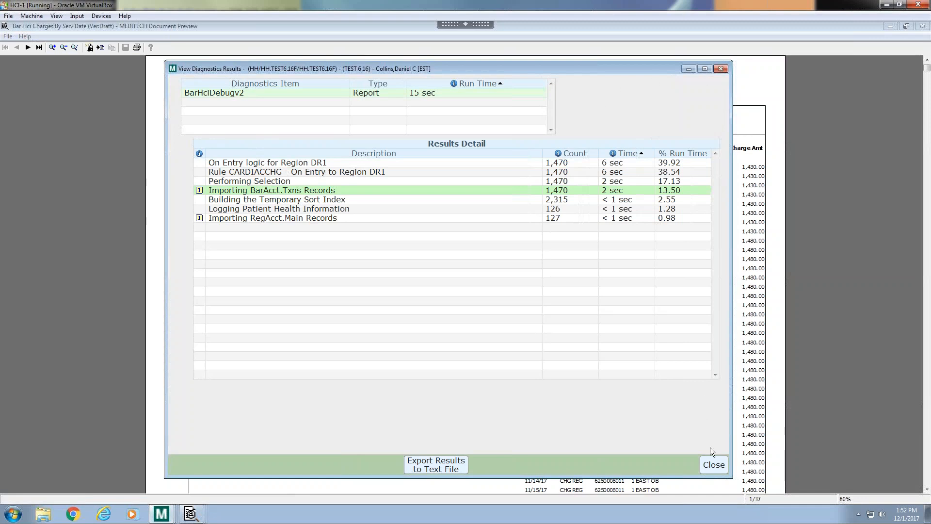
# Close the diagnostics results window and the report preview
pyautogui.click(713, 463)
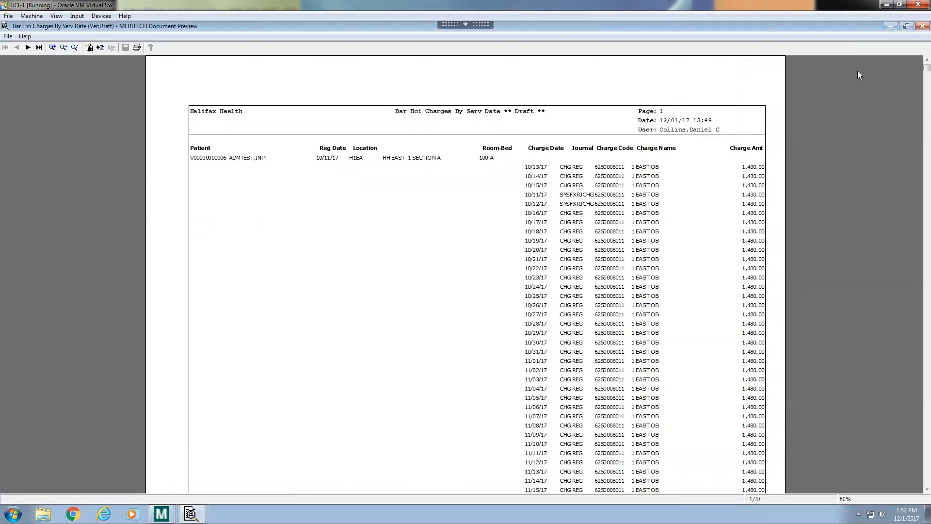
pyautogui.click(886, 27)
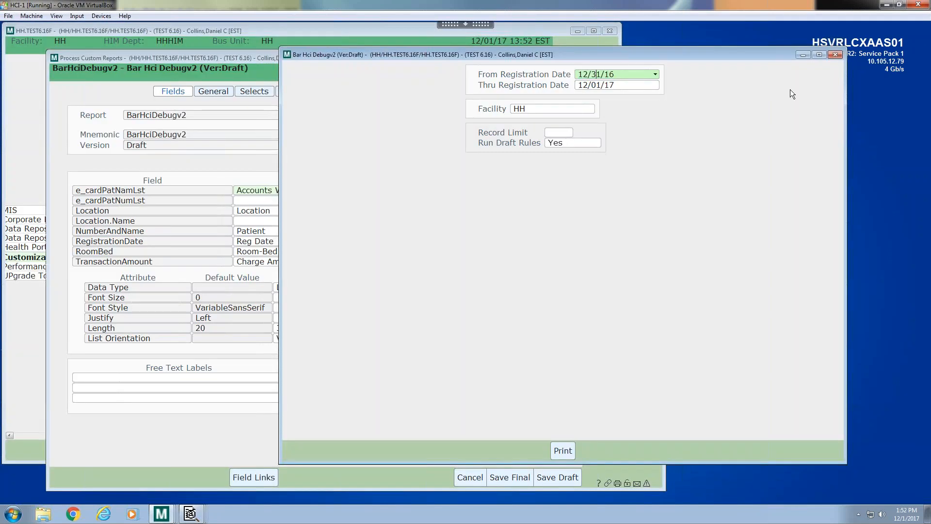
# Rerun the report with From and Thru Registration Date both set to 10/11/17, printing to Preview
pyautogui.press('Delete')
pyautogui.press('Delete')
pyautogui.write('10')
pyautogui.press('Delete')
pyautogui.press('Delete')
pyautogui.write('11')
pyautogui.press('BackSpace')
pyautogui.write('7')
pyautogui.press('Tab')
pyautogui.write('10/1')
pyautogui.press('Tab')
pyautogui.press('Tab')
pyautogui.press('Tab')
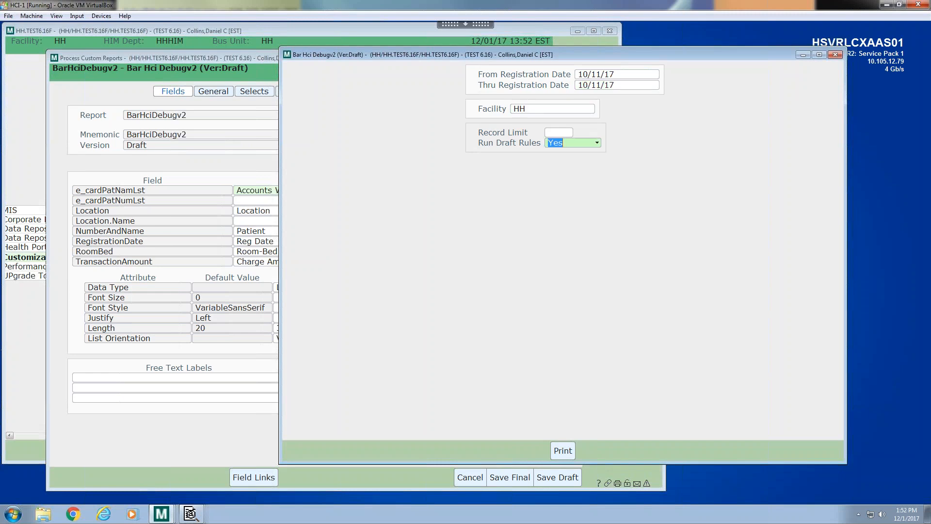
pyautogui.click(563, 450)
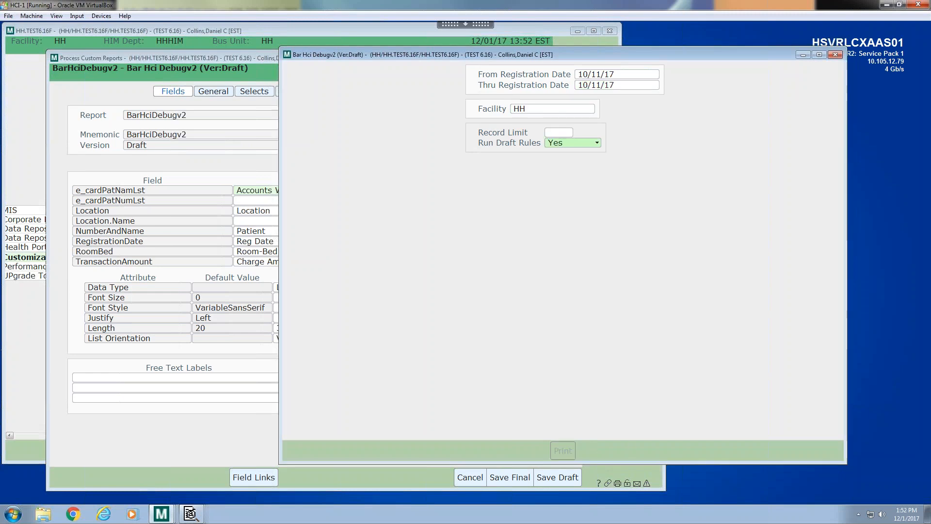
pyautogui.click(687, 395)
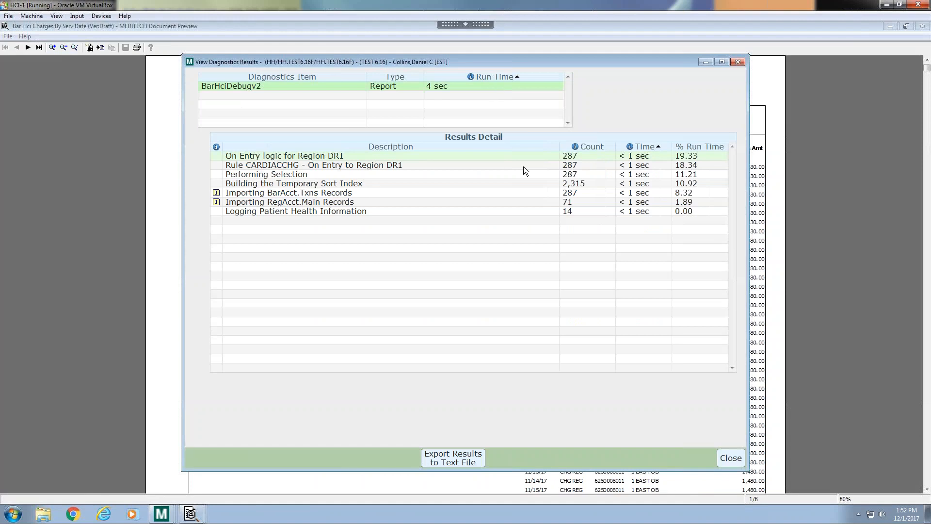
# Examine the Building the Temporary Sort Index row in the diagnostics results and close the window
pyautogui.click(398, 186)
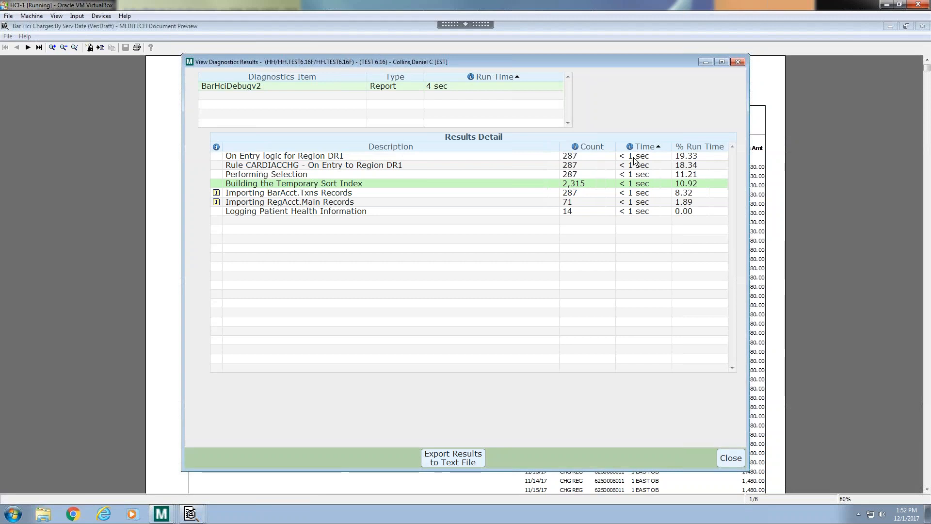
pyautogui.click(704, 61)
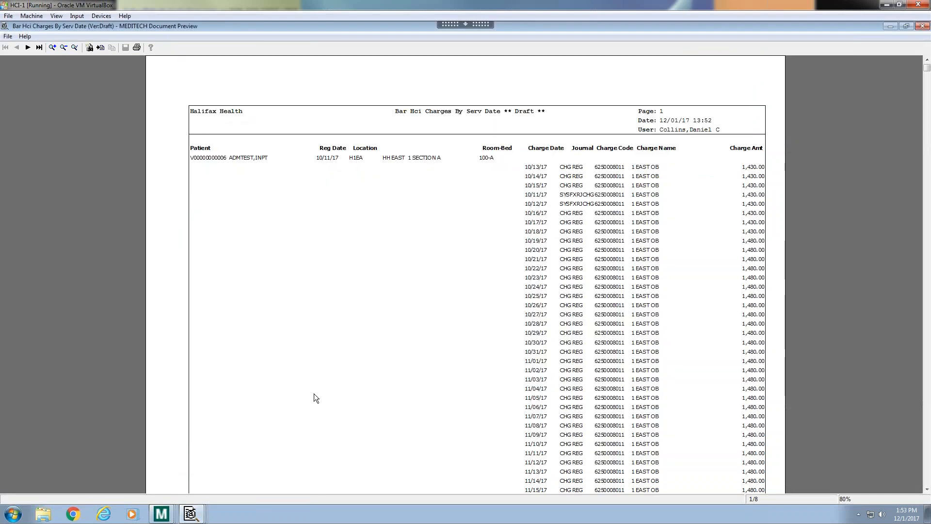
# On the report's Selects page, set the Index to RegAcct.FacRegDateSelX and save the draft
pyautogui.click(170, 515)
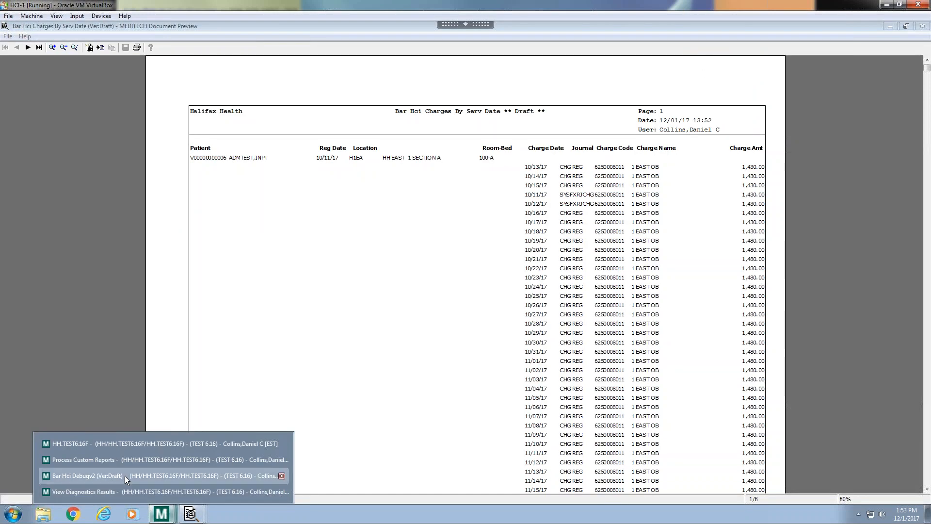
pyautogui.click(125, 475)
pyautogui.click(160, 515)
pyautogui.click(133, 461)
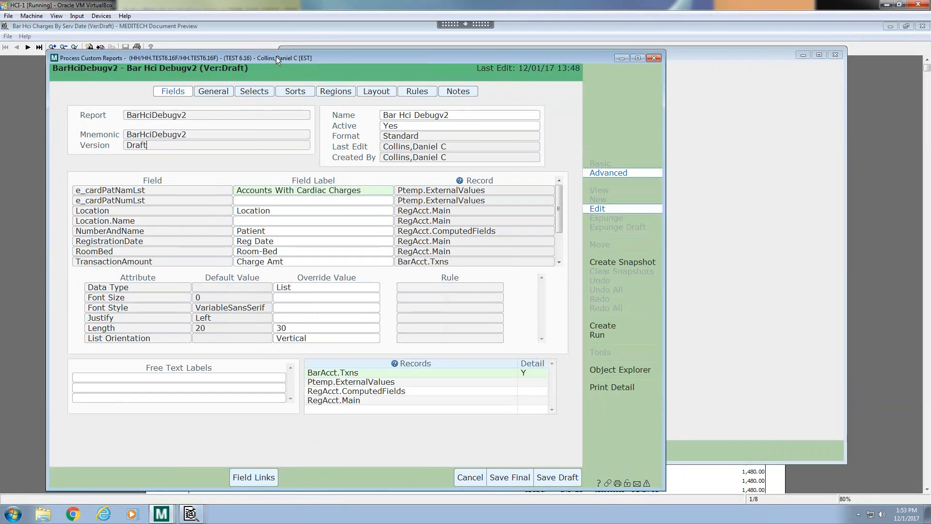
pyautogui.moveTo(275, 56); pyautogui.dragTo(285, 57)
pyautogui.click(223, 92)
pyautogui.click(263, 93)
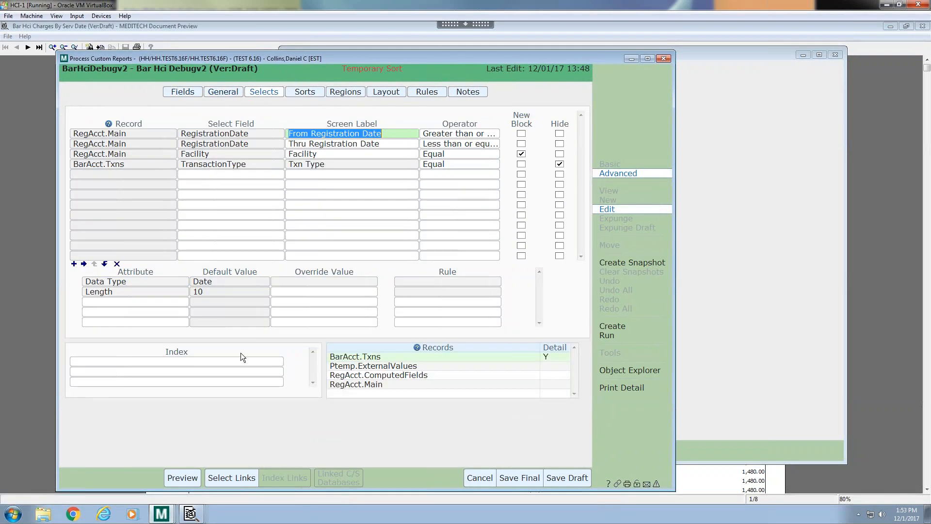
pyautogui.click(320, 279)
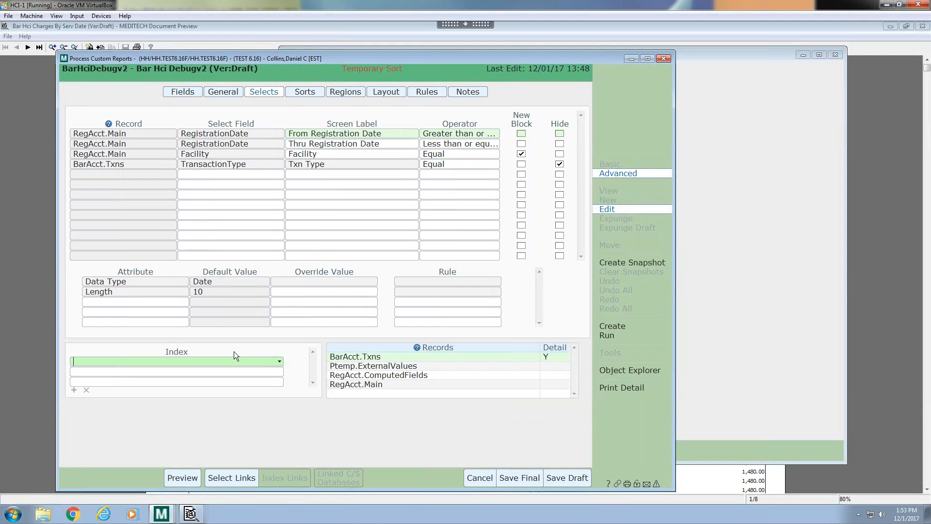
pyautogui.click(279, 362)
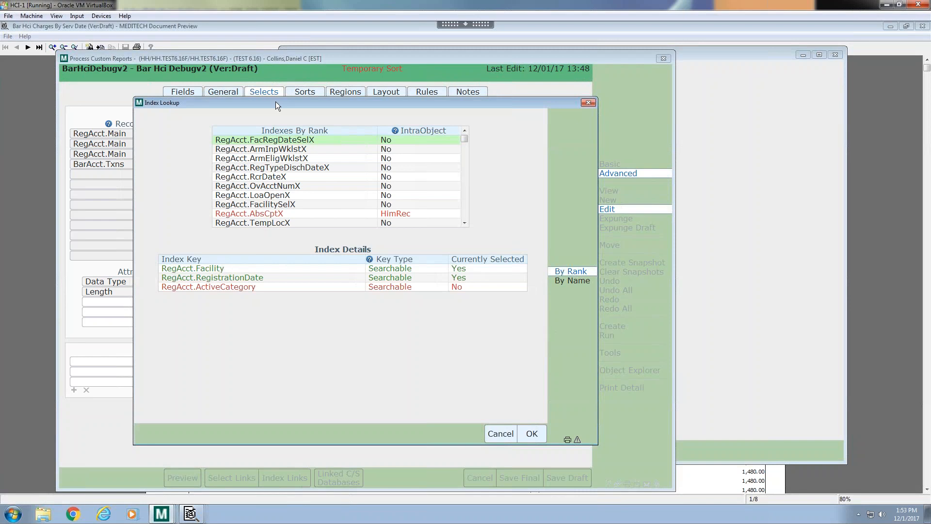
pyautogui.moveTo(276, 101); pyautogui.dragTo(345, 101)
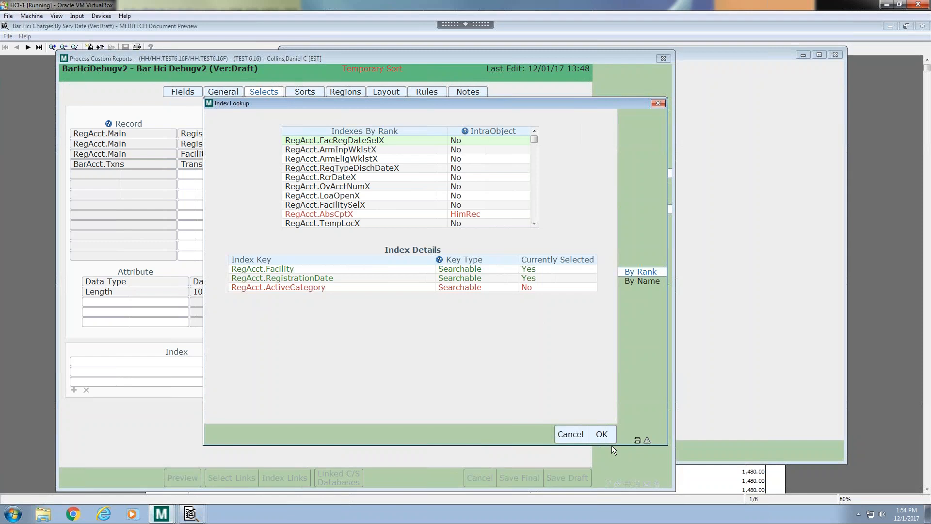
pyautogui.click(602, 434)
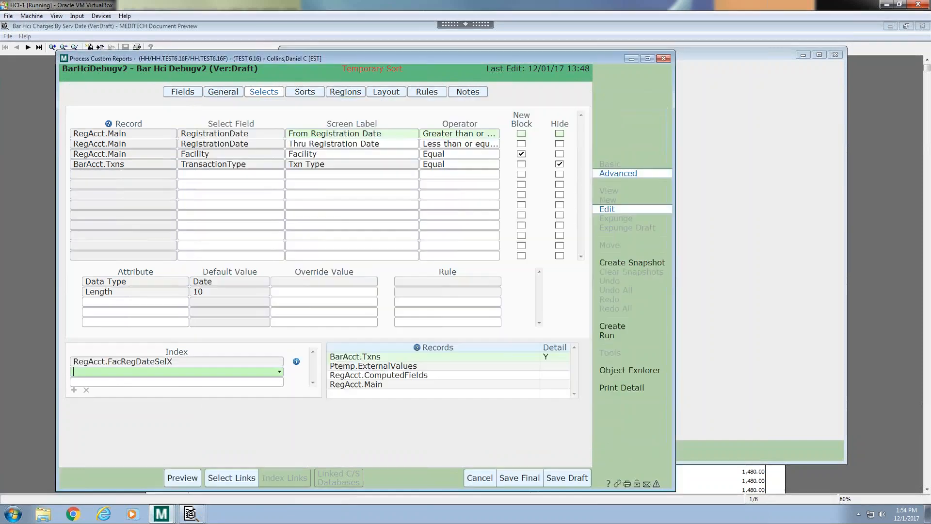
pyautogui.click(566, 478)
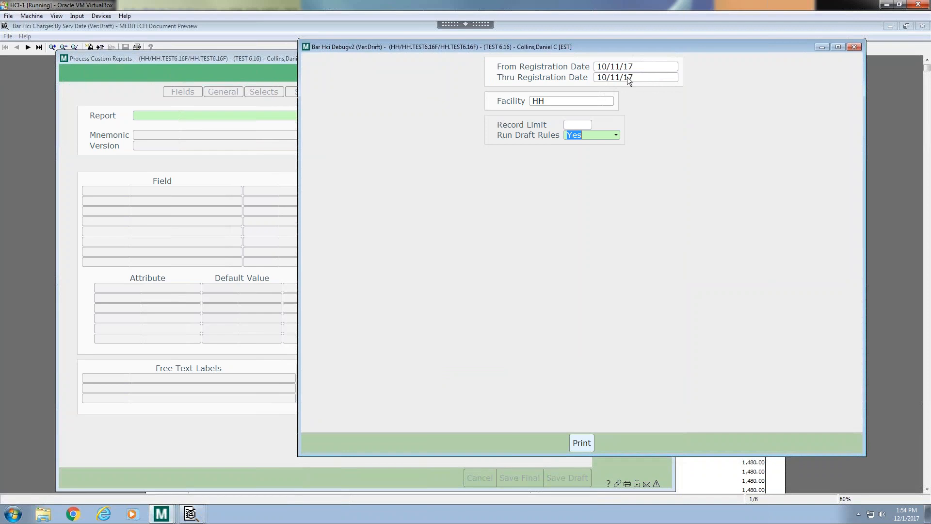
# Print the report to Preview again and examine the new diagnostics results detail
pyautogui.click(582, 443)
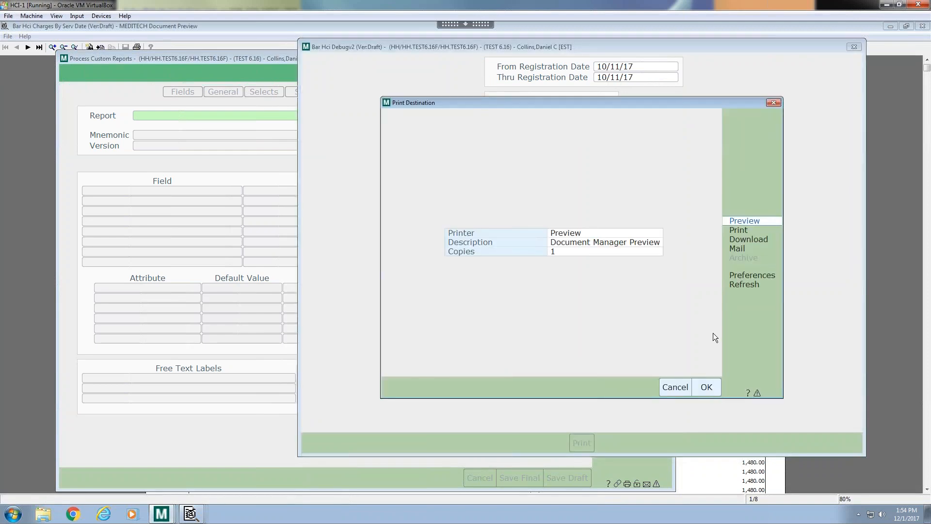
pyautogui.click(705, 388)
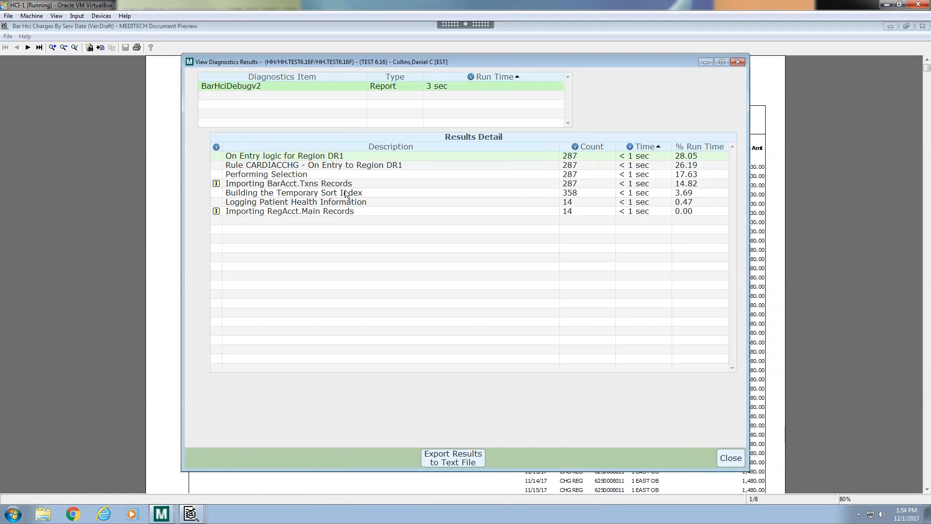
pyautogui.click(577, 193)
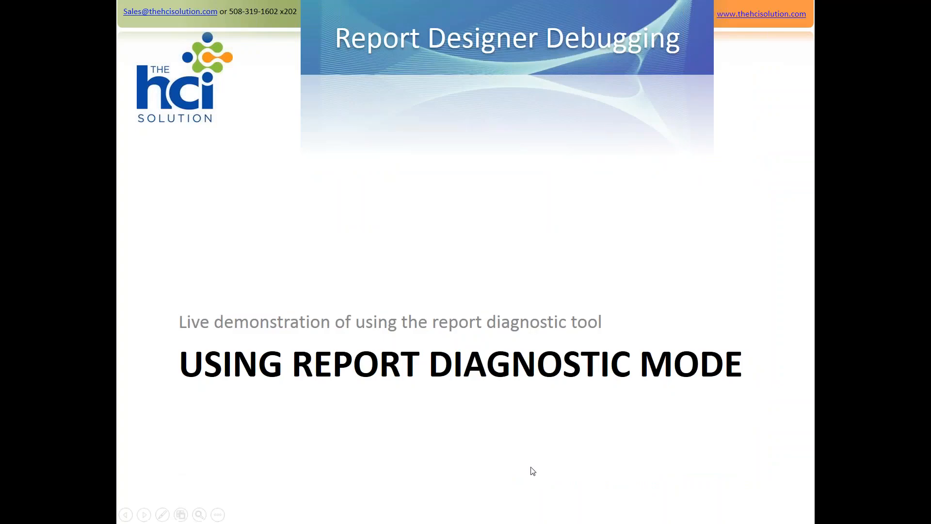
pyautogui.press('Right')
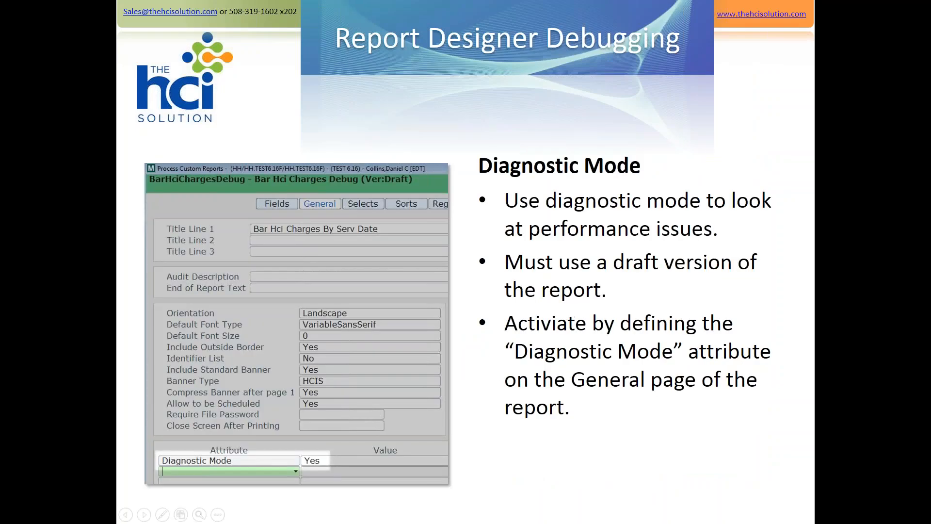